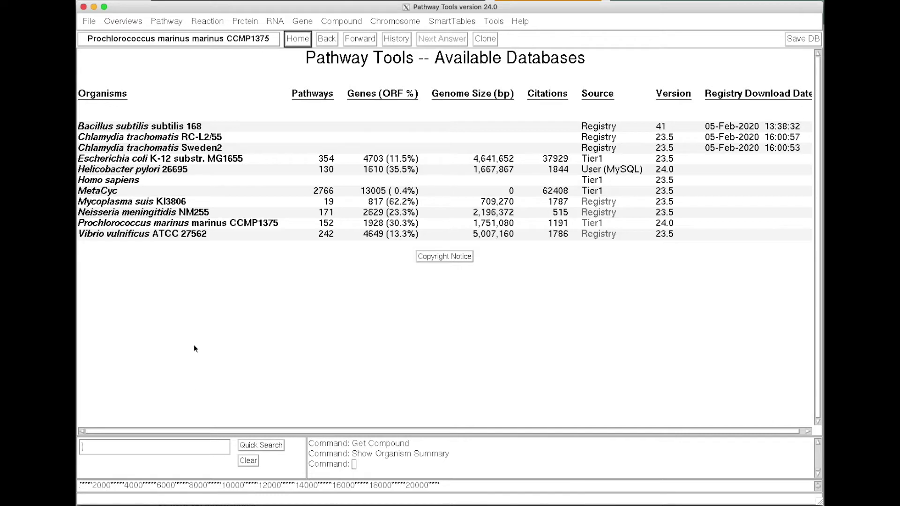
- Select Prochlorococcus marinus marinus CCMP1375 in Available Databases to show its organism summary
left_click(223, 226)
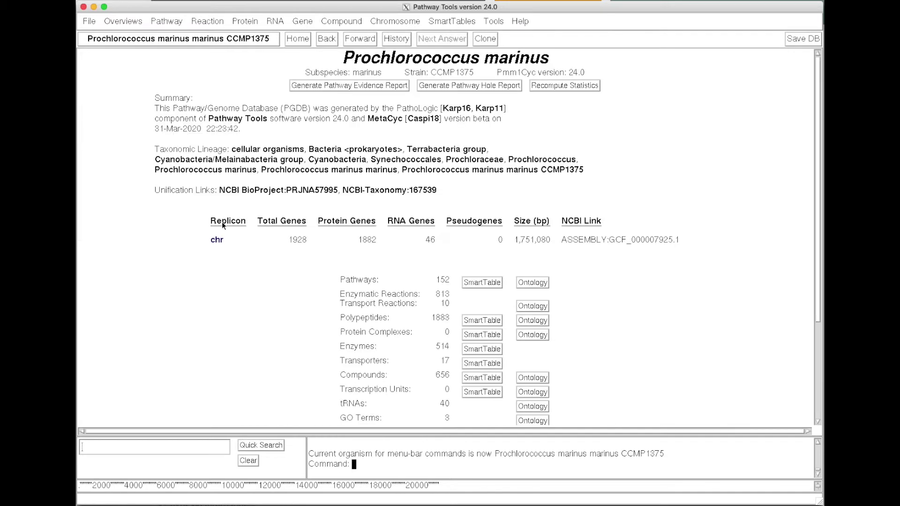
- Choose Compound > Search by Exact Name or Accession to get an empty Enter Compound prompt
left_click(338, 22)
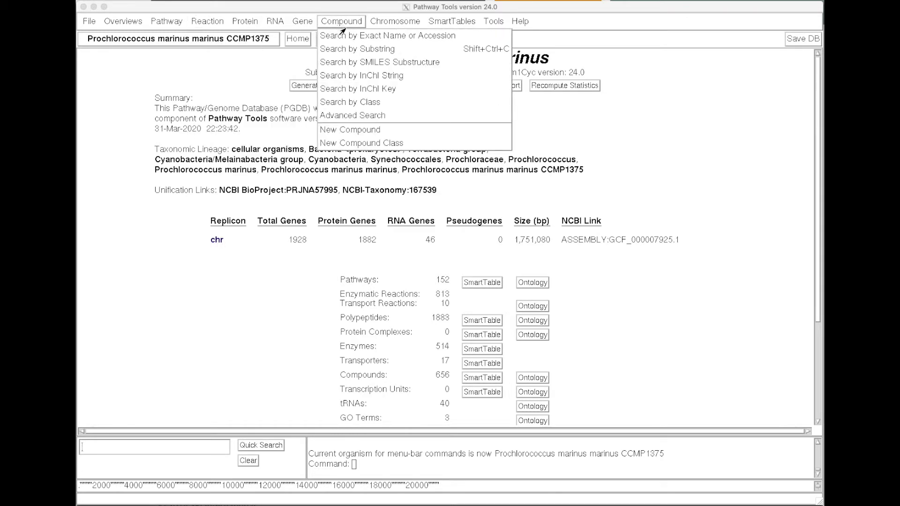
left_click(345, 40)
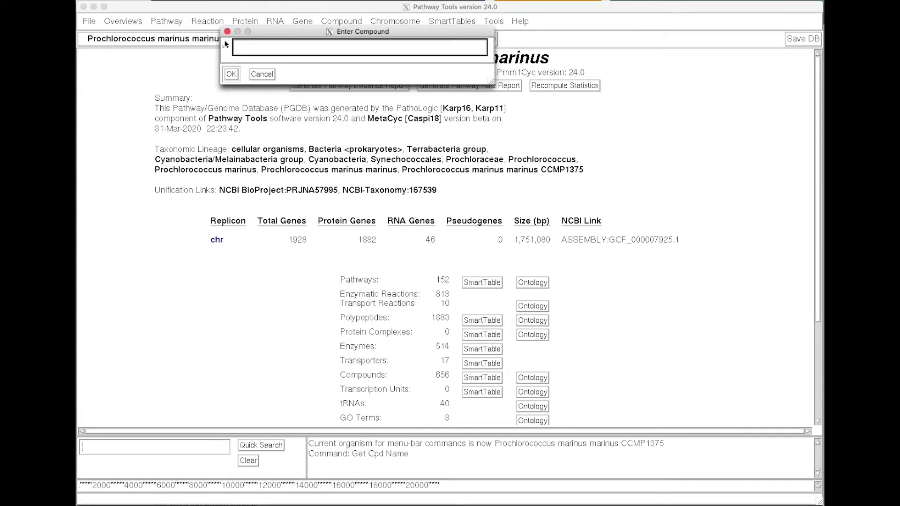
- Look up L-arginine and scroll its page down to the consuming and producing reactions
type("L-argin")
type("ine")
key("Return")
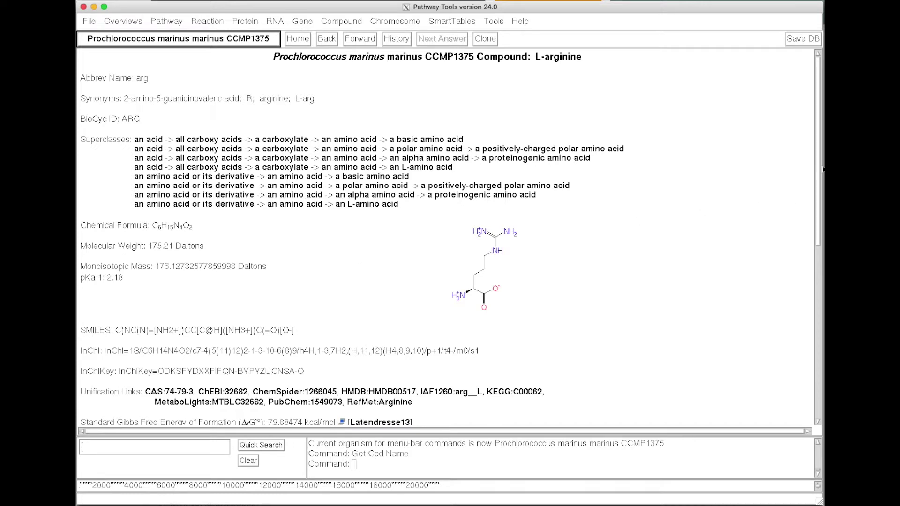
left_click_drag(819, 169, 811, 276)
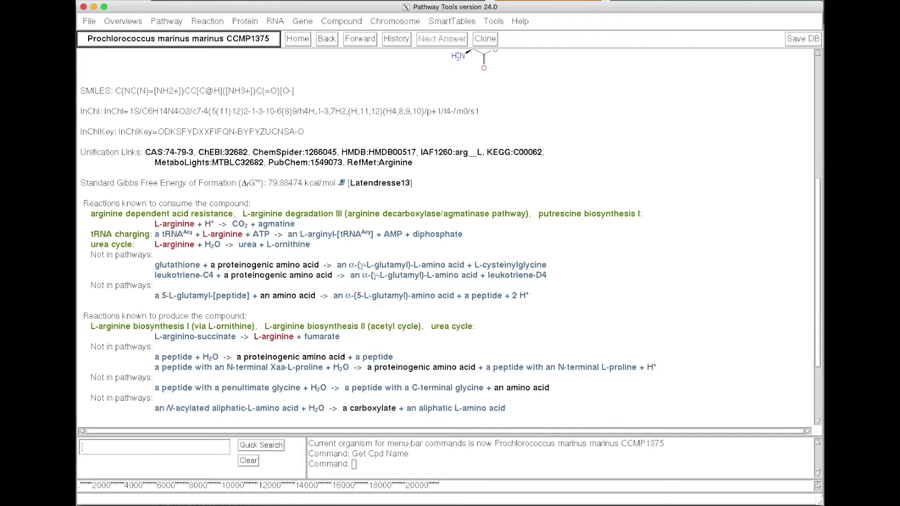
left_click(341, 21)
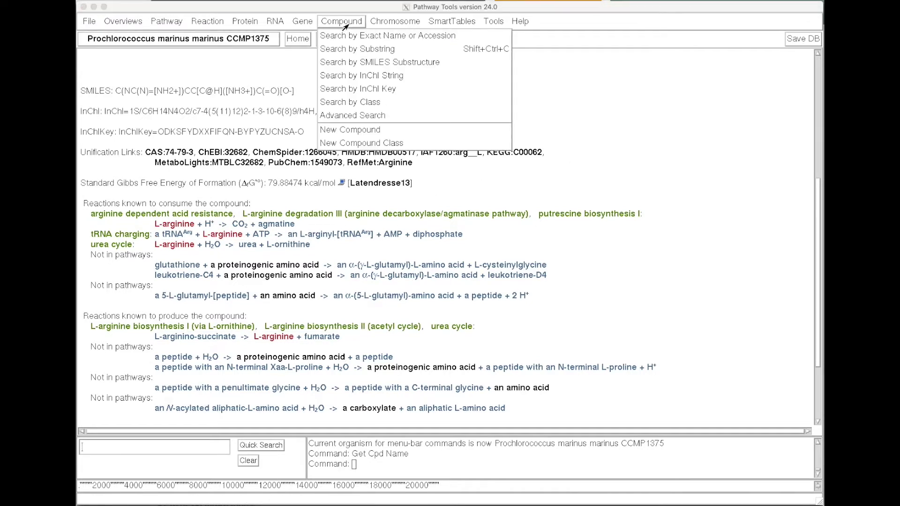
- Run an advanced compound search for molecular weight between 100 and 120, keeping exact name matching
left_click(351, 115)
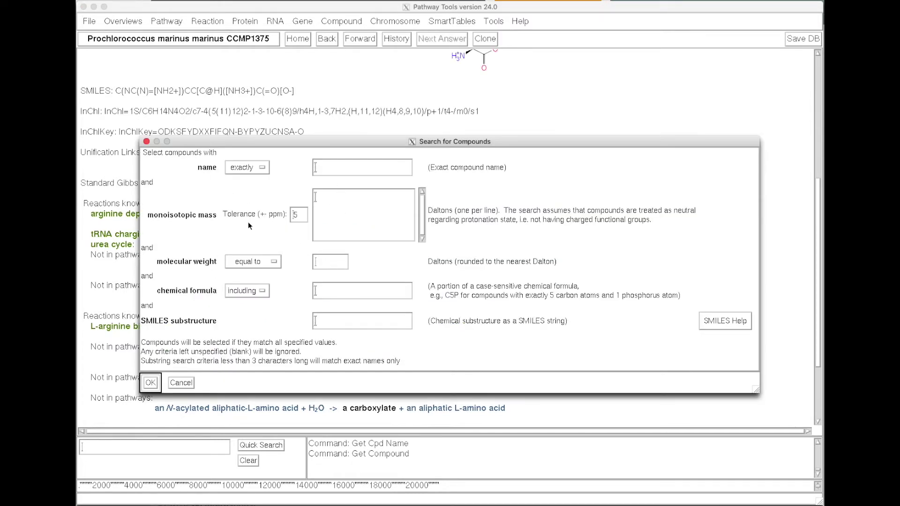
left_click(261, 168)
left_click(271, 186)
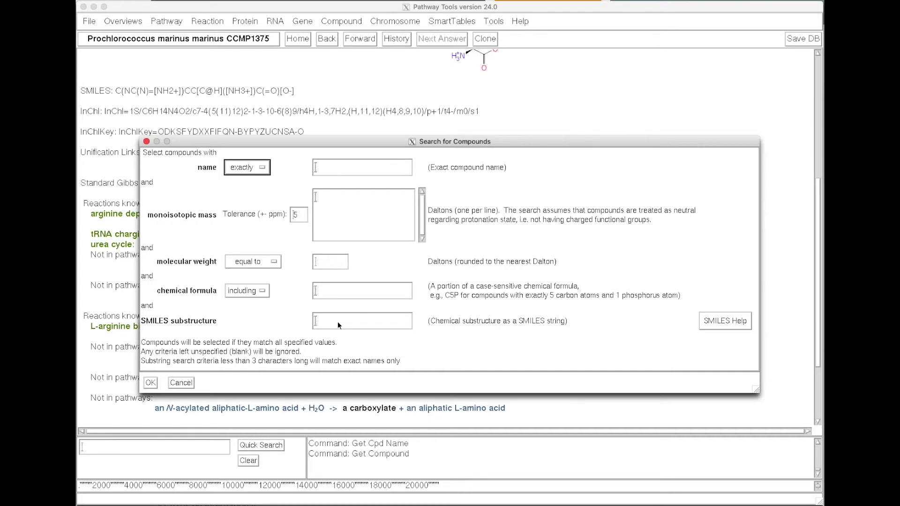
left_click(261, 260)
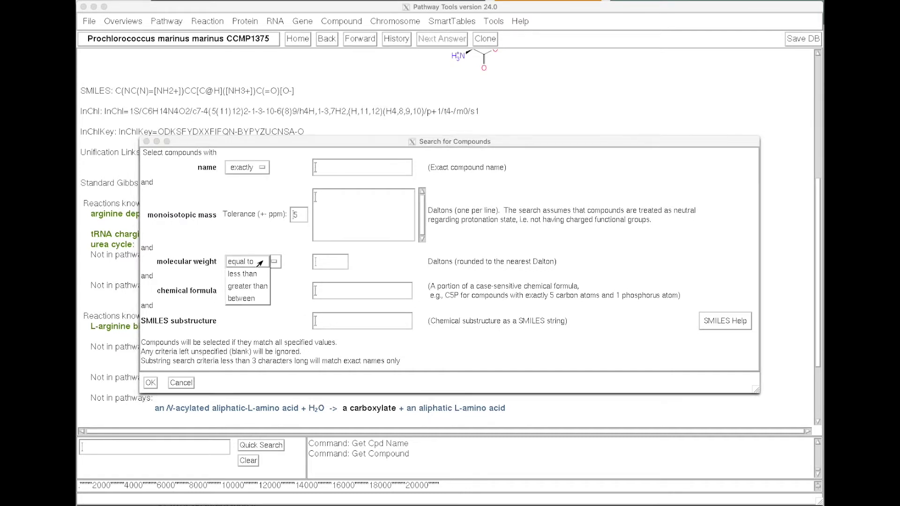
left_click(249, 298)
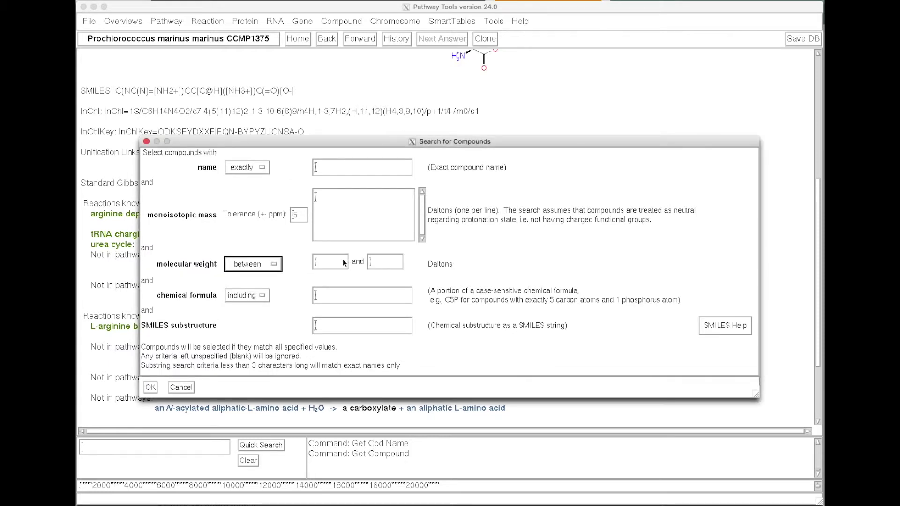
left_click(339, 265)
type("100")
key("Tab")
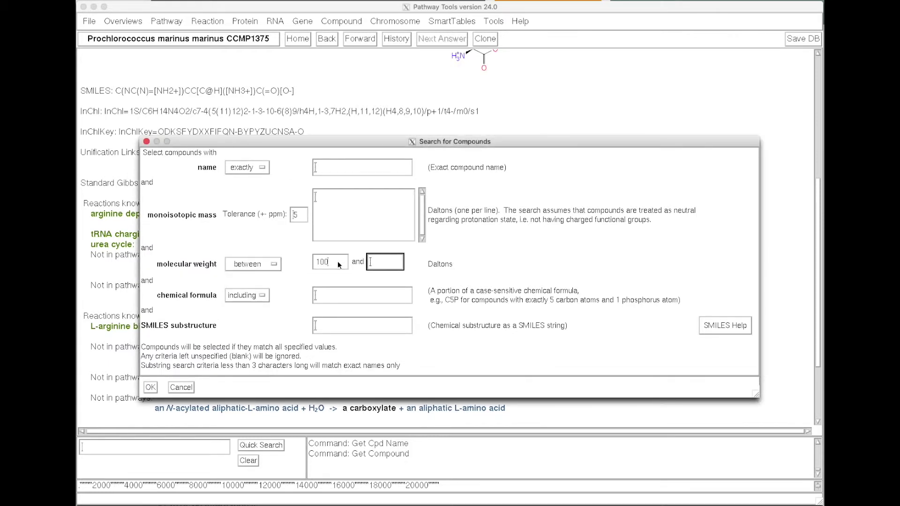
type("120")
left_click(150, 387)
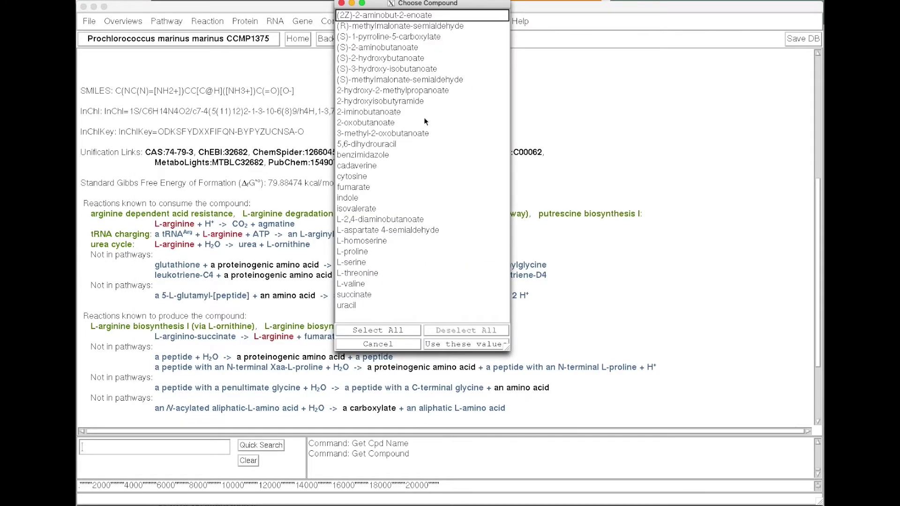
- Open fumarate from the matches and follow its L-arginino-succinate to L-arginine reaction link
double_click(360, 187)
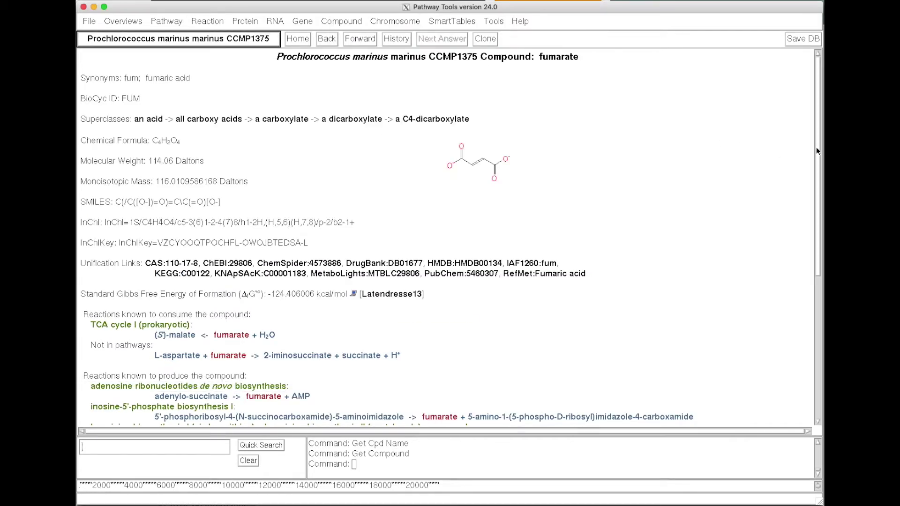
scroll(817, 151, "down", 1)
scroll(816, 150, "down", 3)
scroll(816, 151, "down", 3)
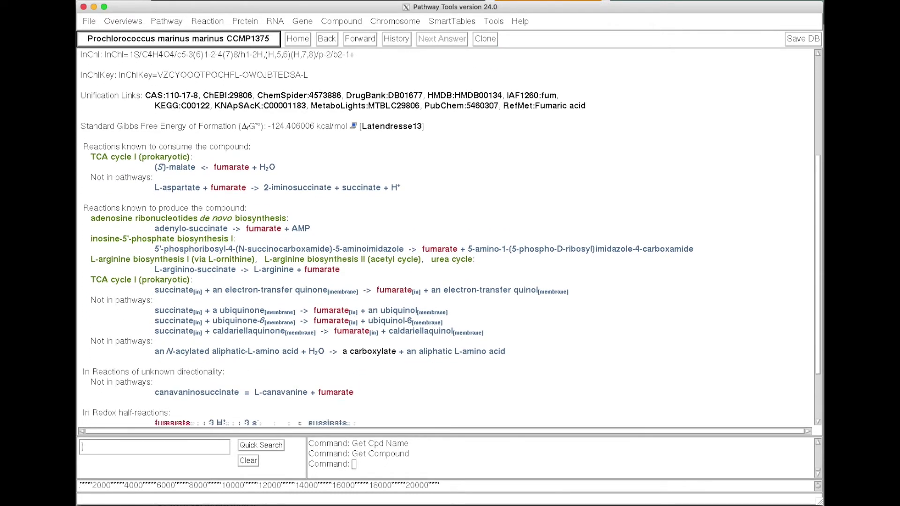
scroll(450, 235, "down", 1)
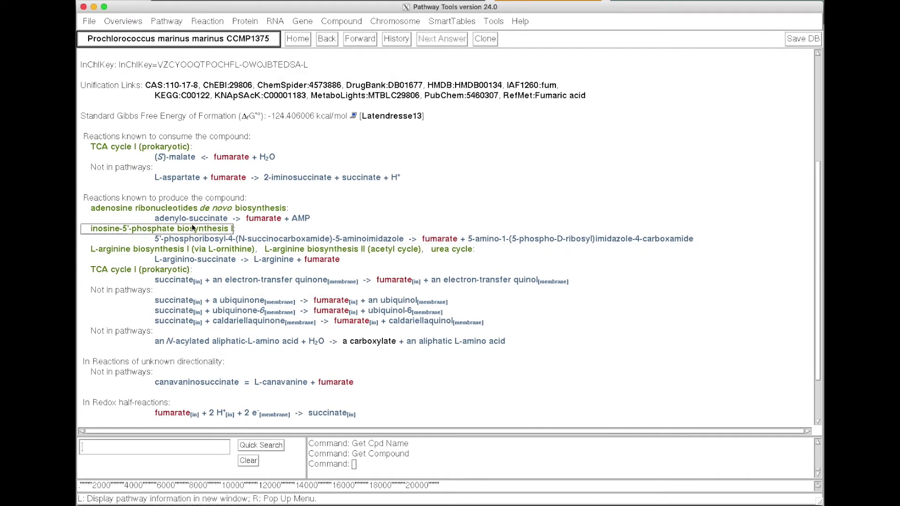
left_click(211, 260)
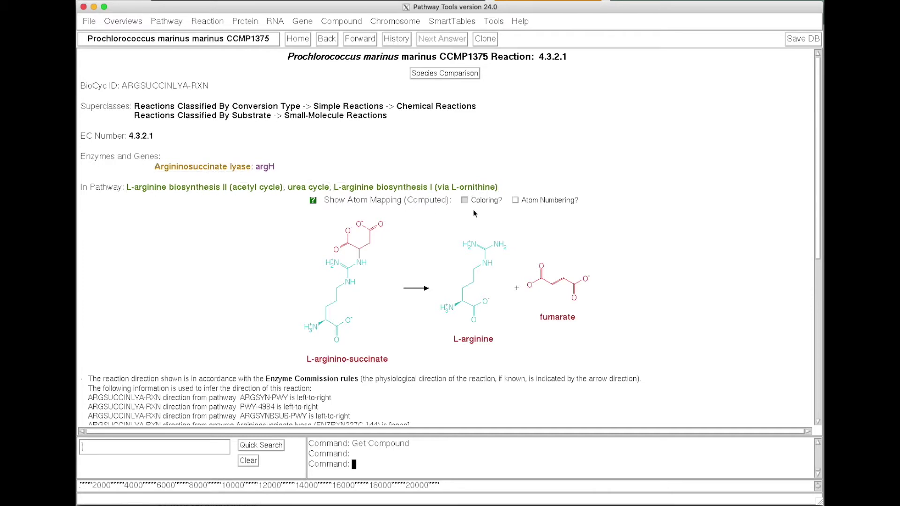
- Turn atom numbering on and off, then toggle atom coloring off and back on
left_click(515, 201)
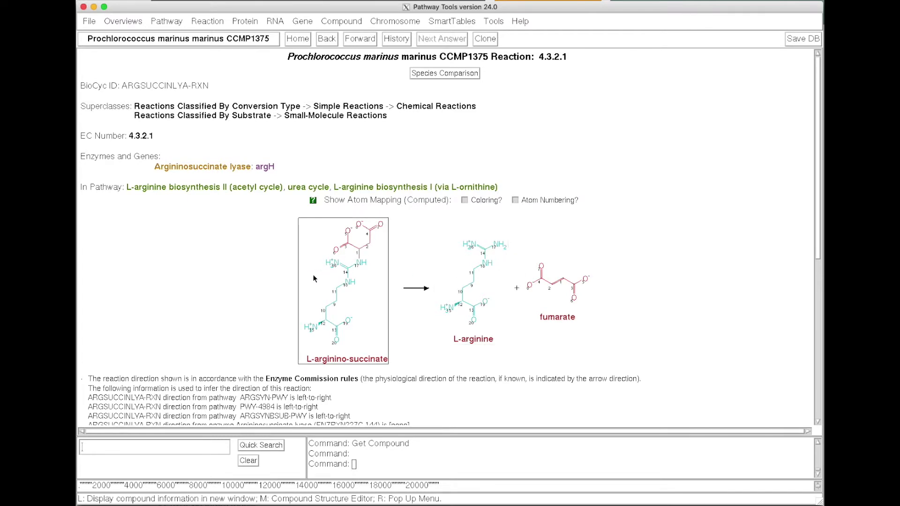
left_click(515, 200)
left_click(465, 197)
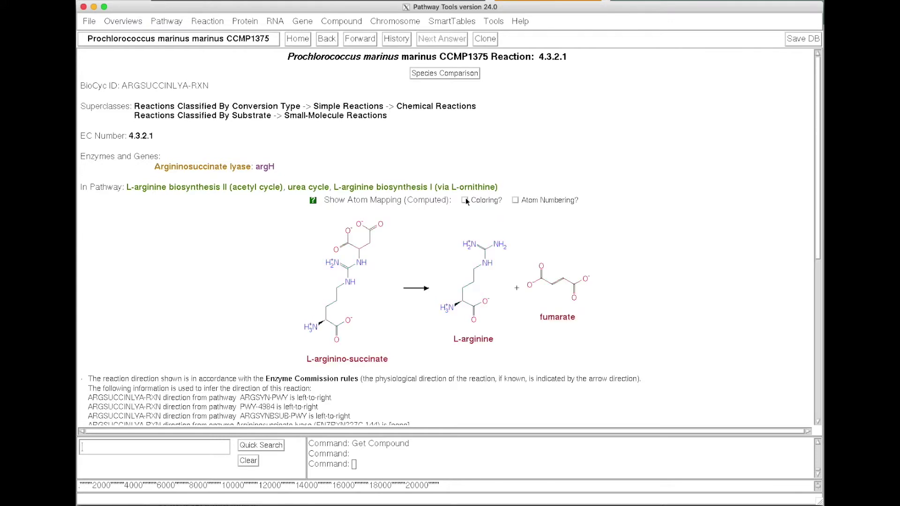
left_click(464, 200)
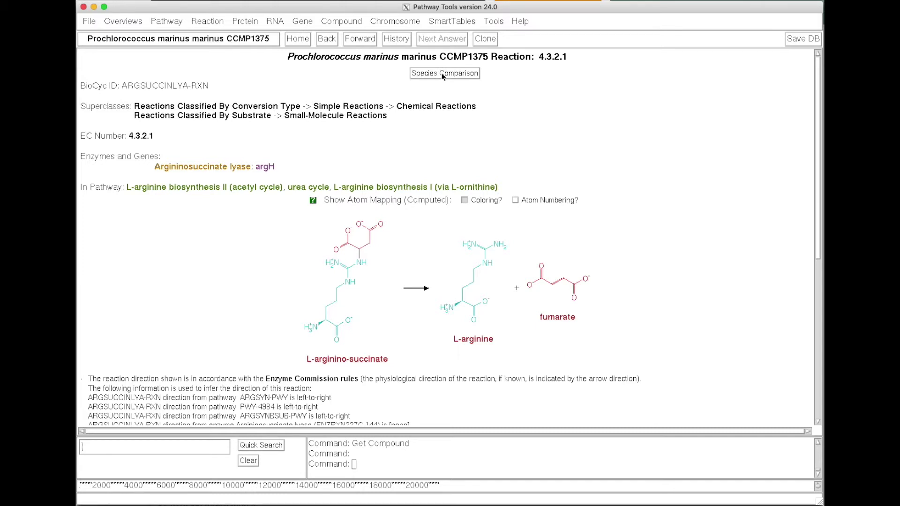
- Compare EC 4.3.2.1 across B. subtilis, M. suis, N. meningitidis and V. vulnificus
left_click(442, 76)
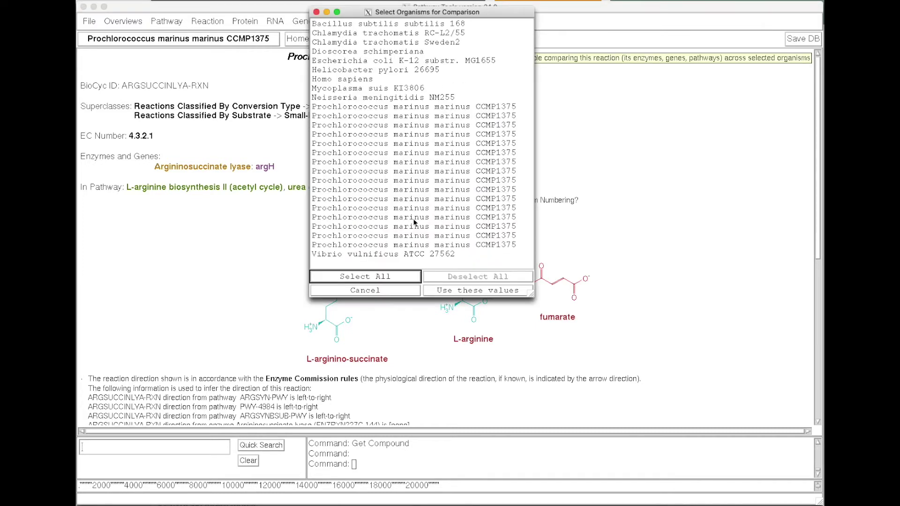
left_click(401, 253)
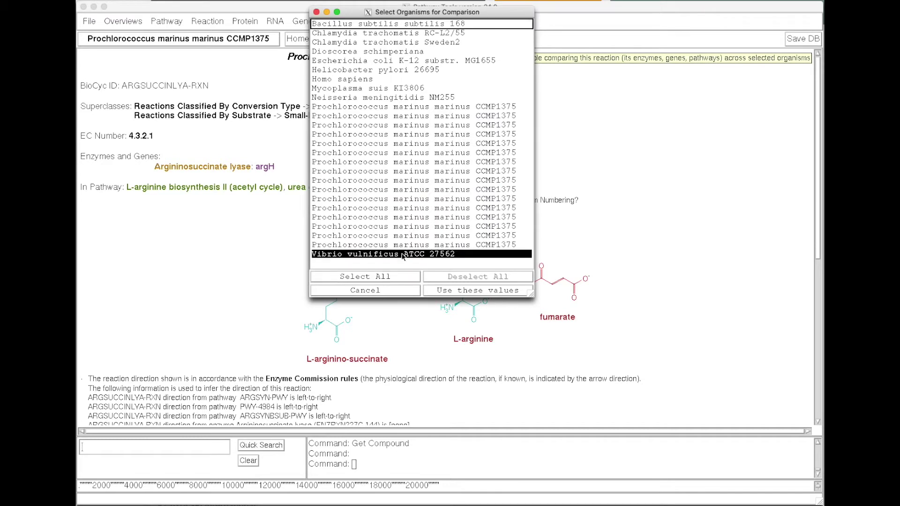
left_click(370, 89)
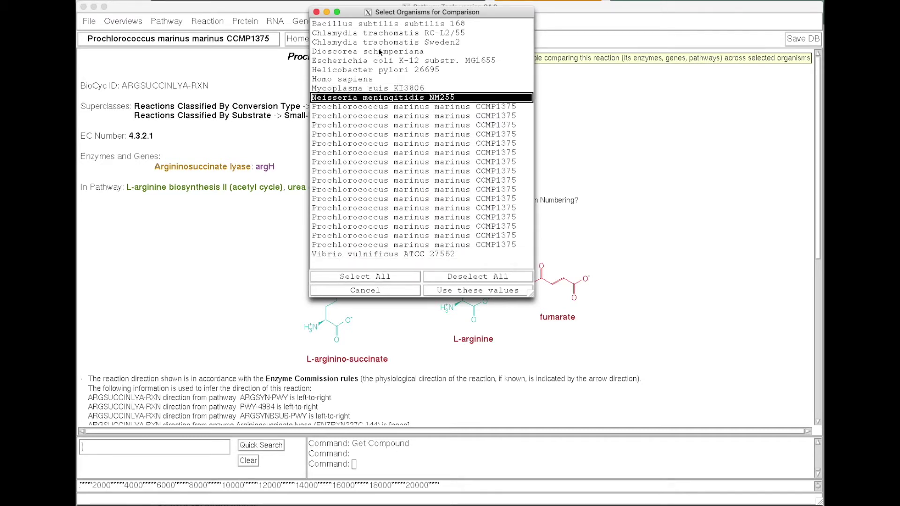
left_click(378, 22)
left_click(383, 88)
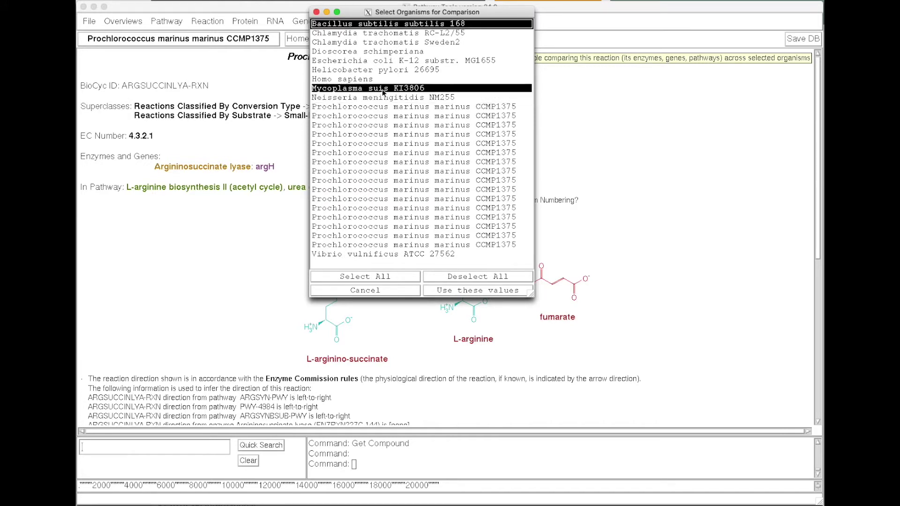
left_click(401, 255)
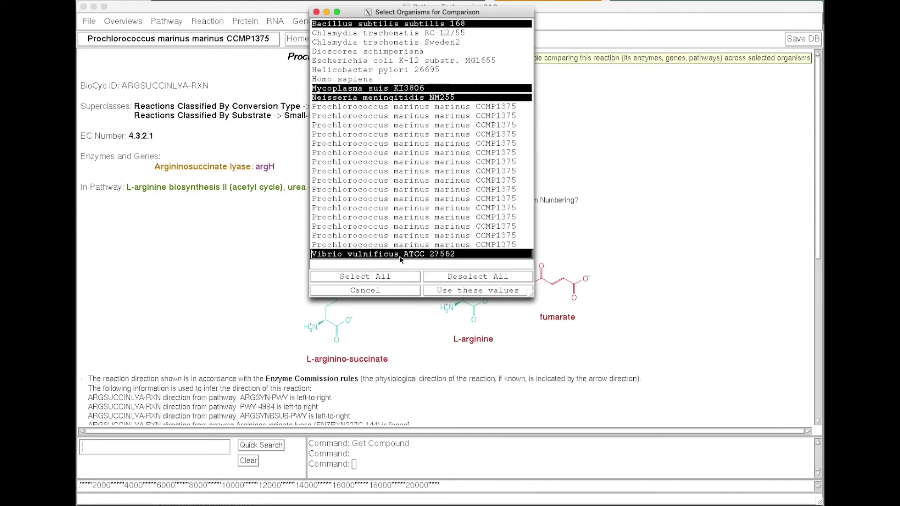
left_click(459, 292)
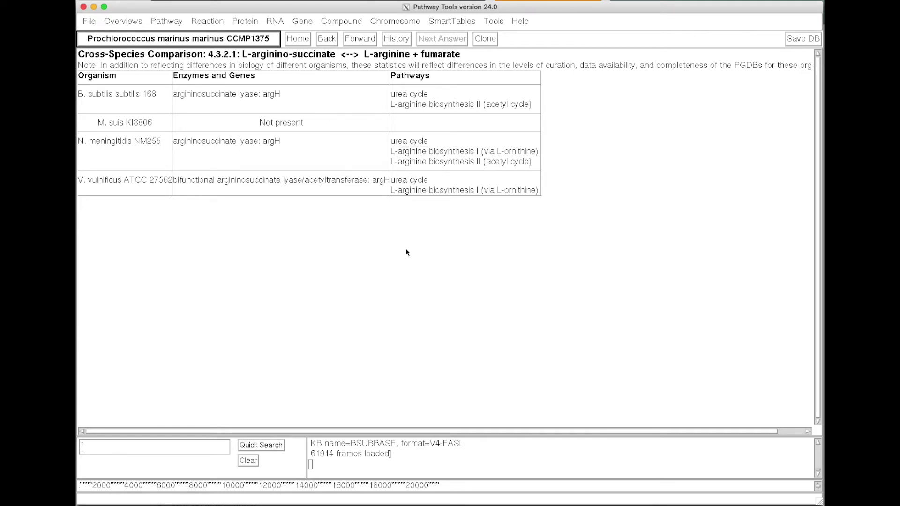
left_click(325, 38)
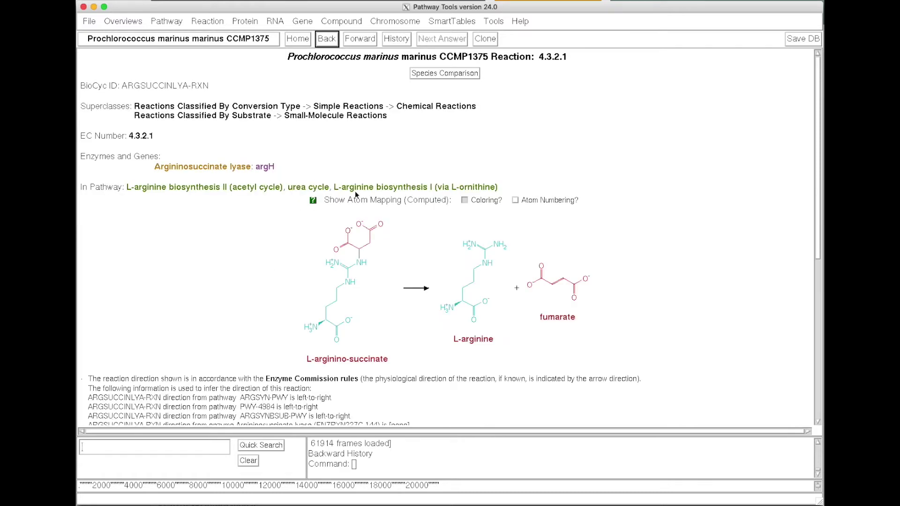
- Open the L-arginine biosynthesis I (via L-ornithine) pathway and show it in more detail
left_click(377, 188)
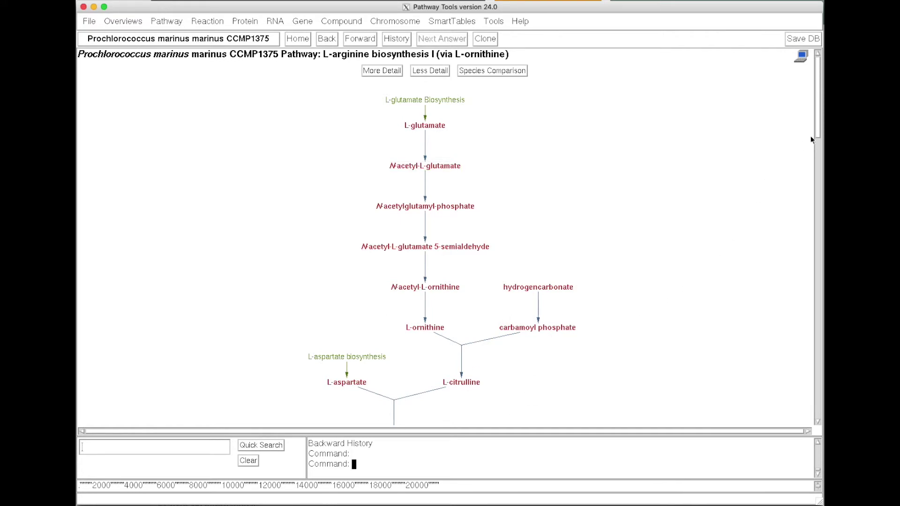
mouse_move(817, 116)
left_mouse_down()
mouse_move(811, 189)
mouse_move(813, 121)
left_mouse_up()
left_click(376, 72)
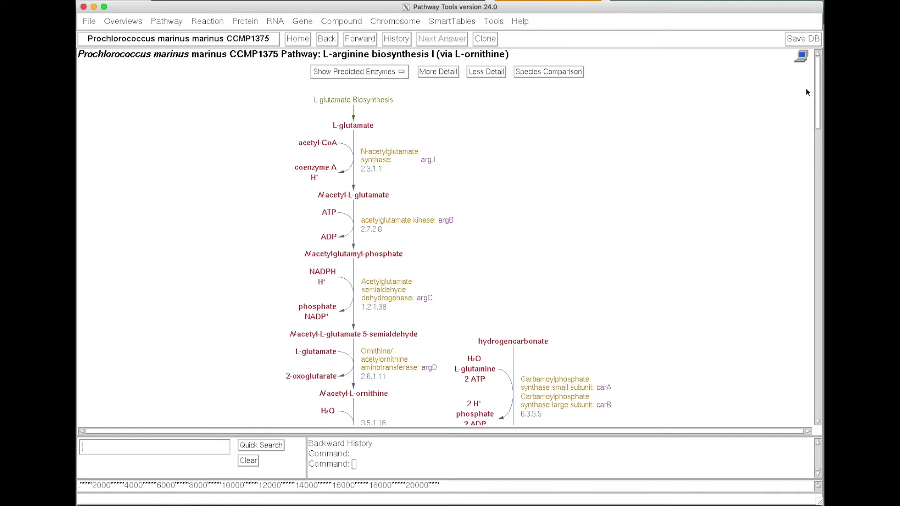
mouse_move(801, 56)
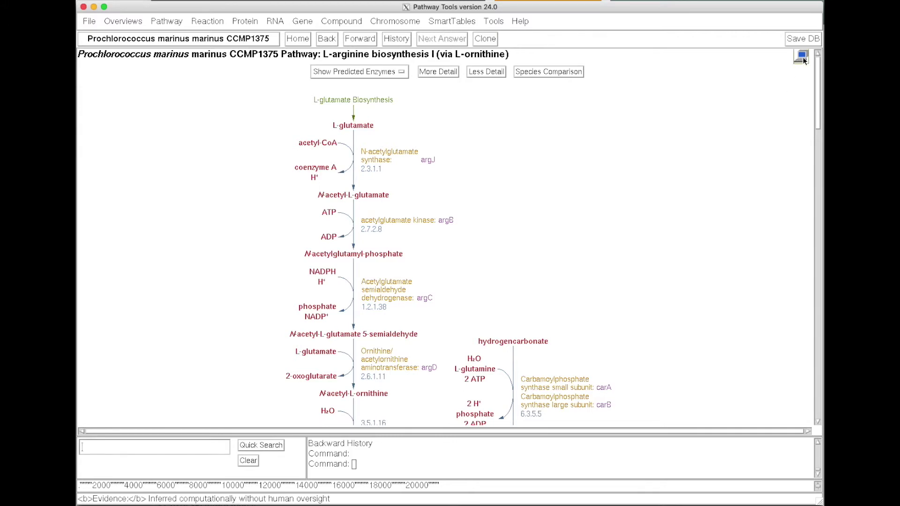
- Read down through the summary, operons and evidence glyph to References, then return to top
left_click_drag(818, 95, 805, 223)
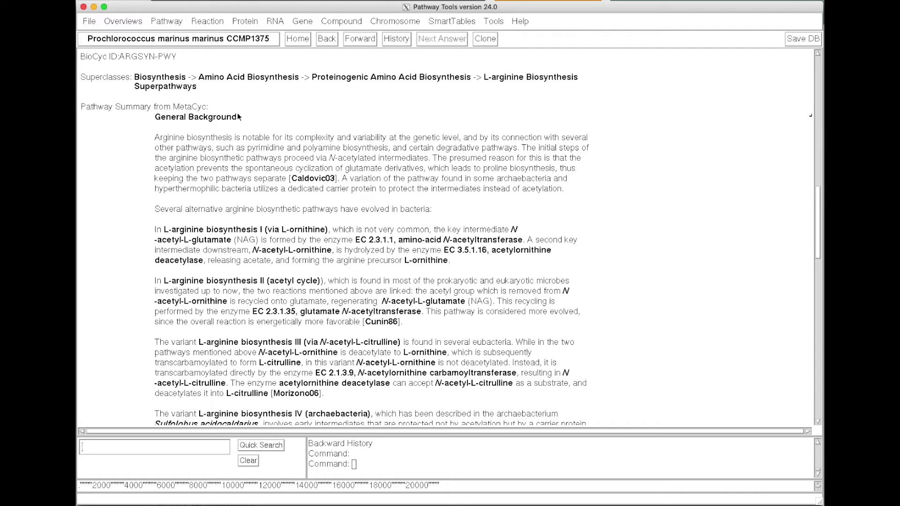
left_click_drag(816, 213, 807, 287)
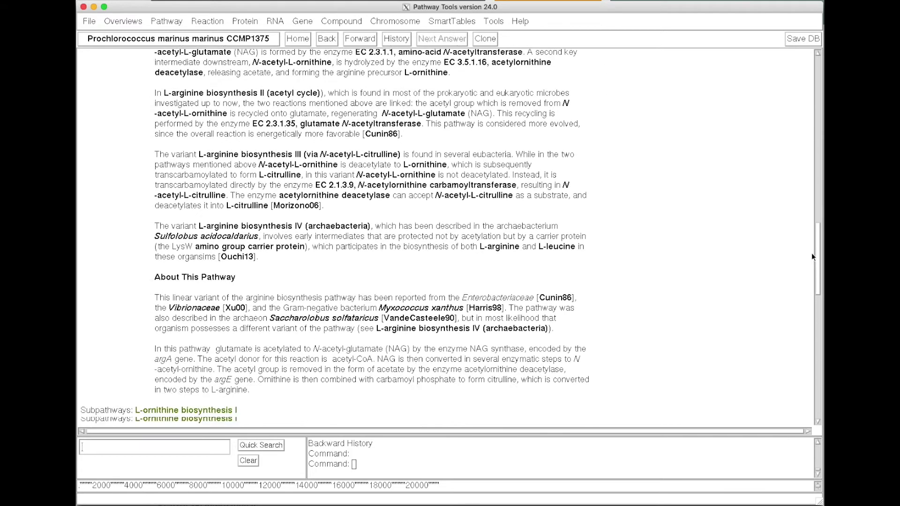
scroll(806, 295, "down", 5)
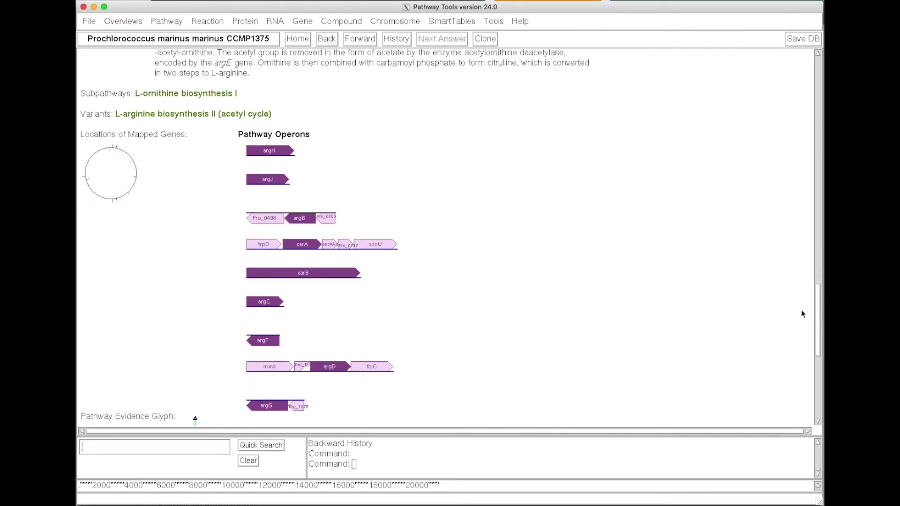
scroll(801, 312, "down", 2)
scroll(805, 322, "up", 1)
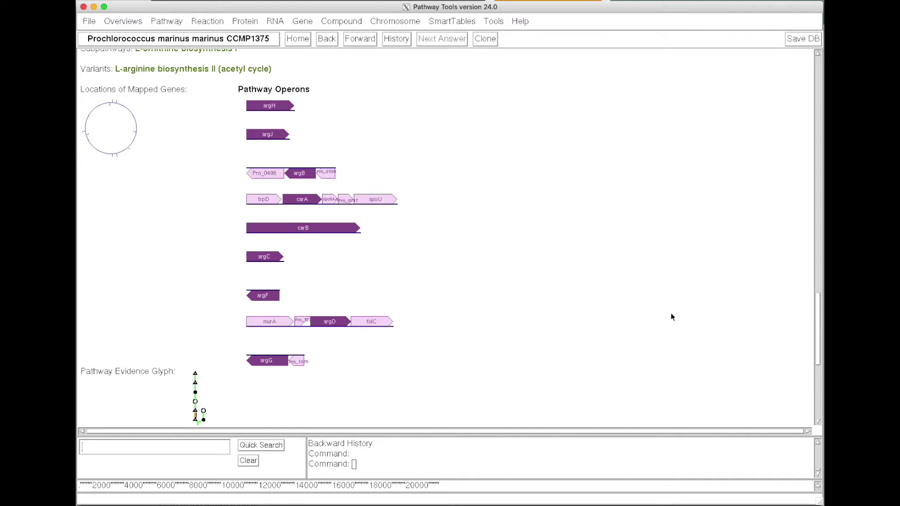
mouse_move(815, 319)
left_mouse_down()
mouse_move(816, 361)
mouse_move(814, 349)
left_mouse_up()
left_click(816, 61)
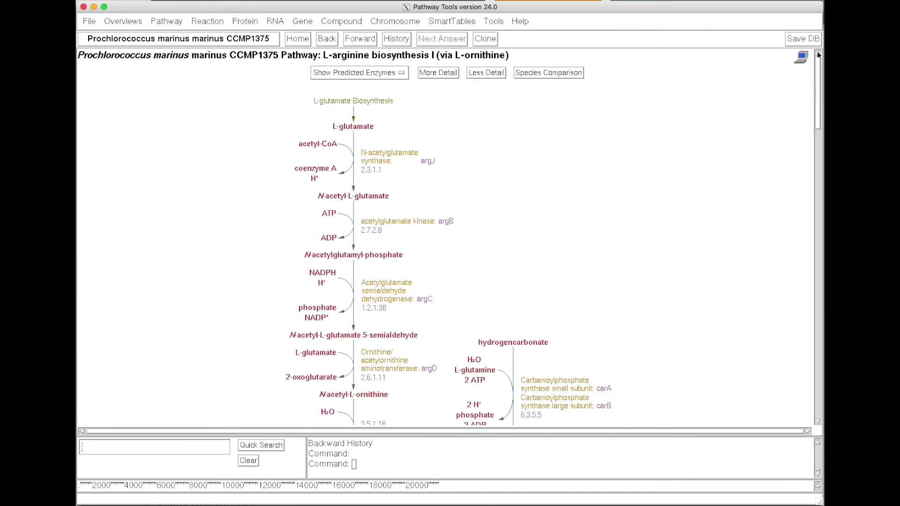
- Show the L-arginine biosynthesis I pathway on the cellular overview from its title's context menu
right_click(434, 58)
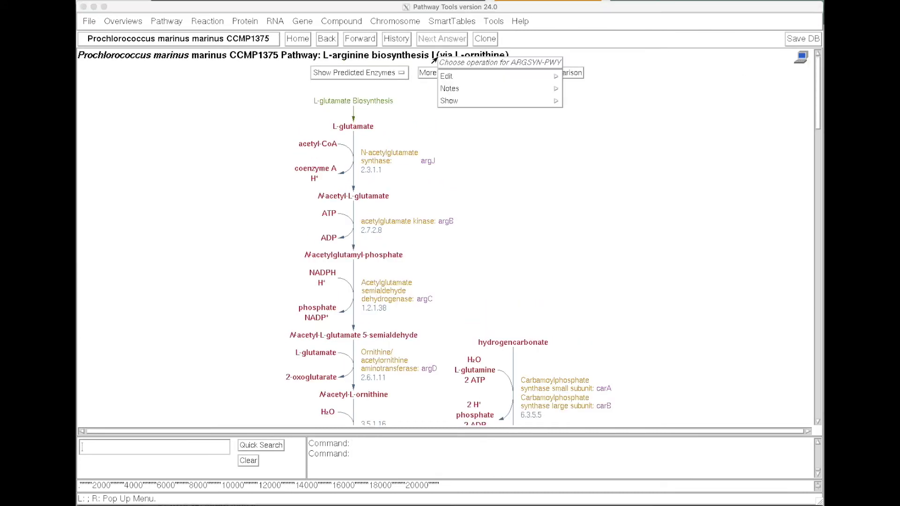
mouse_move(496, 100)
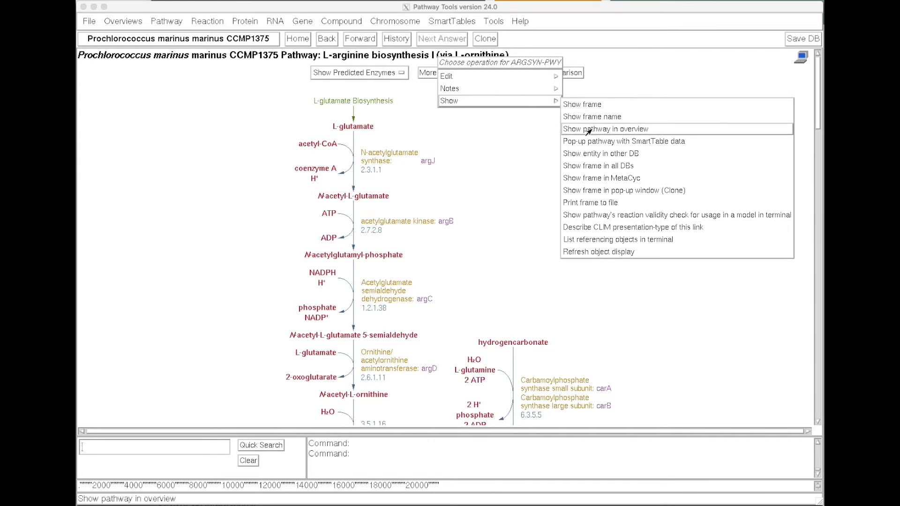
left_click(588, 130)
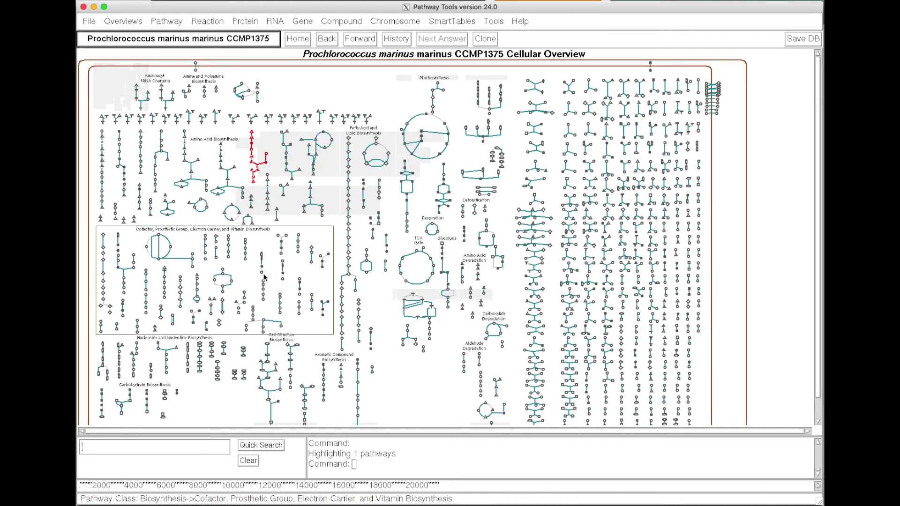
- Highlight the trpA gene's nodes on the cellular overview
left_click(122, 20)
mouse_move(126, 102)
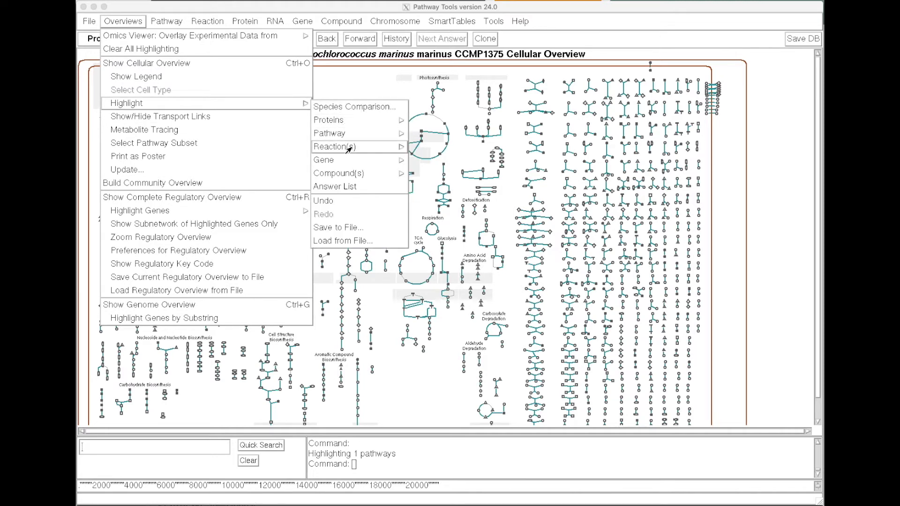
mouse_move(323, 160)
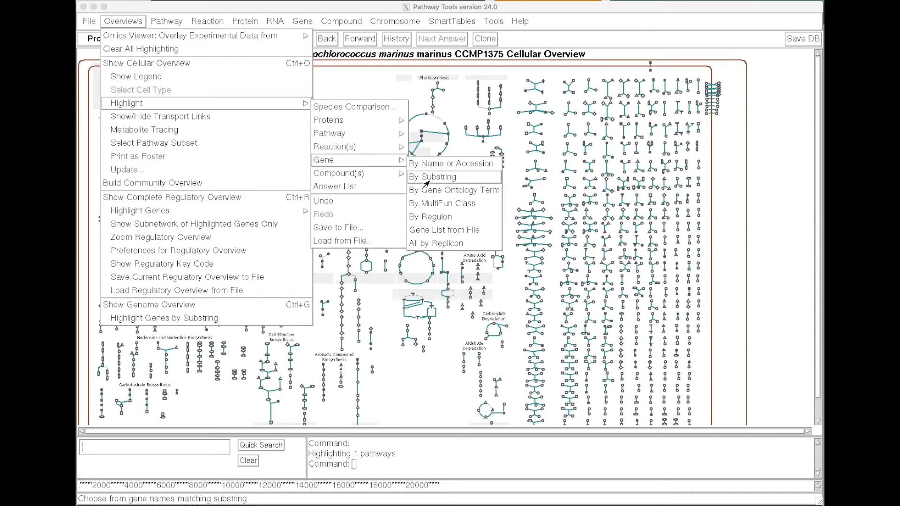
left_click(434, 165)
type("trpa")
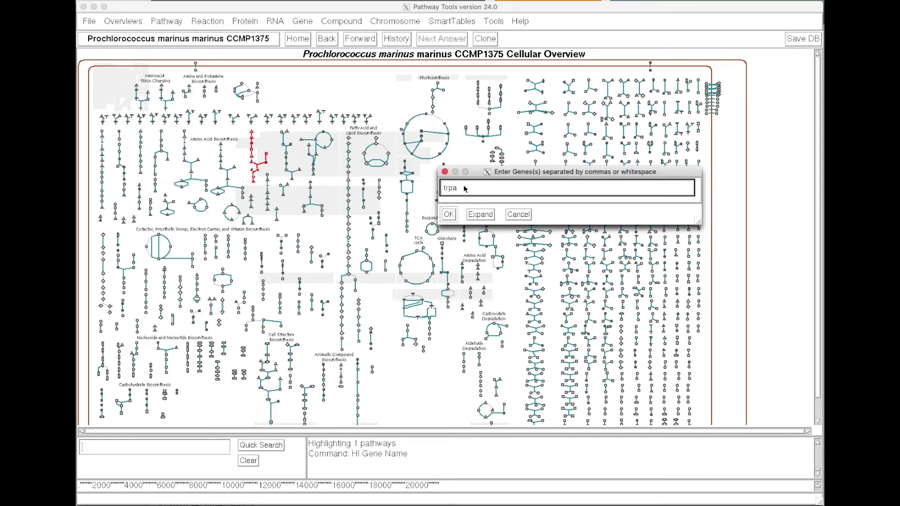
key("Return")
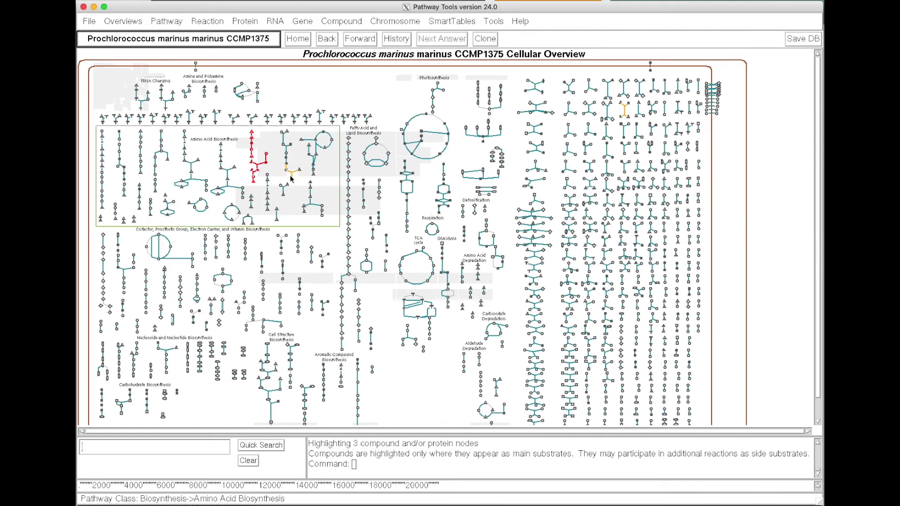
- Highlight the compound L-tyrosine on the cellular overview
left_click(123, 21)
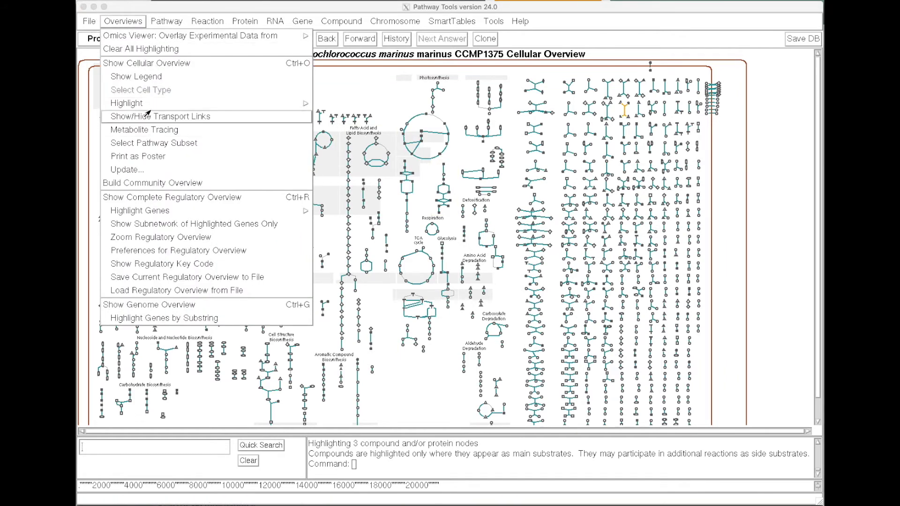
mouse_move(339, 173)
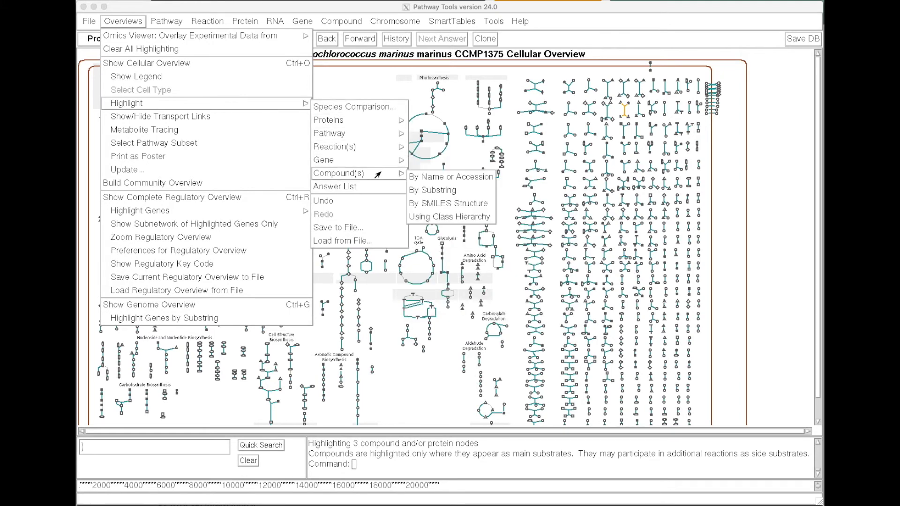
left_click(419, 178)
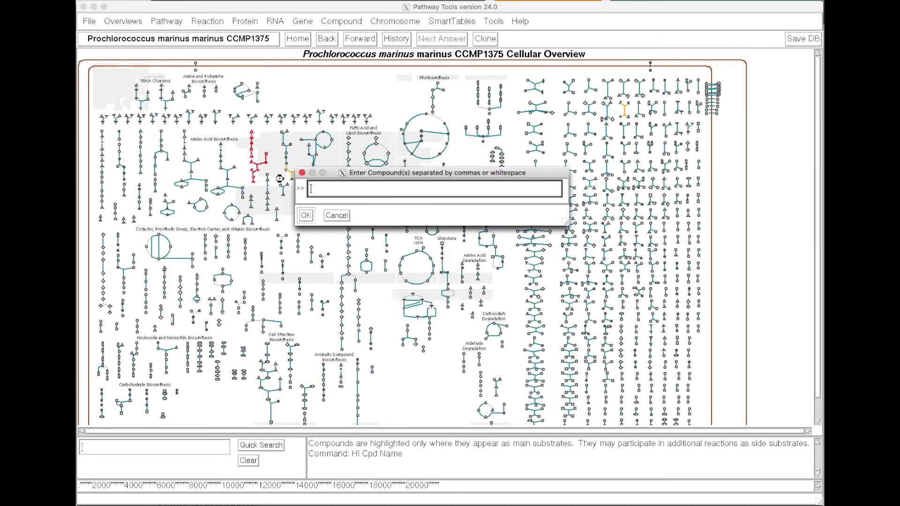
type("py")
key("BackSpace")
key("BackSpace")
type("sine")
key("Return")
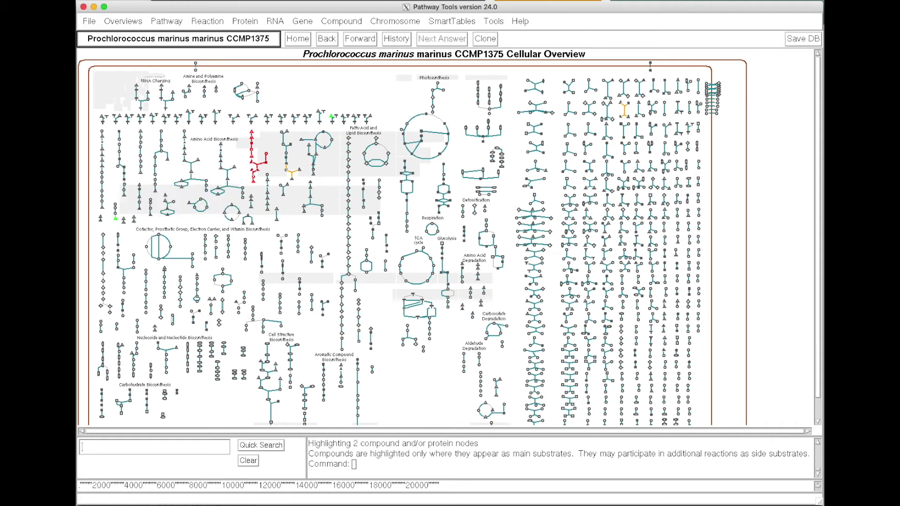
left_click(328, 72)
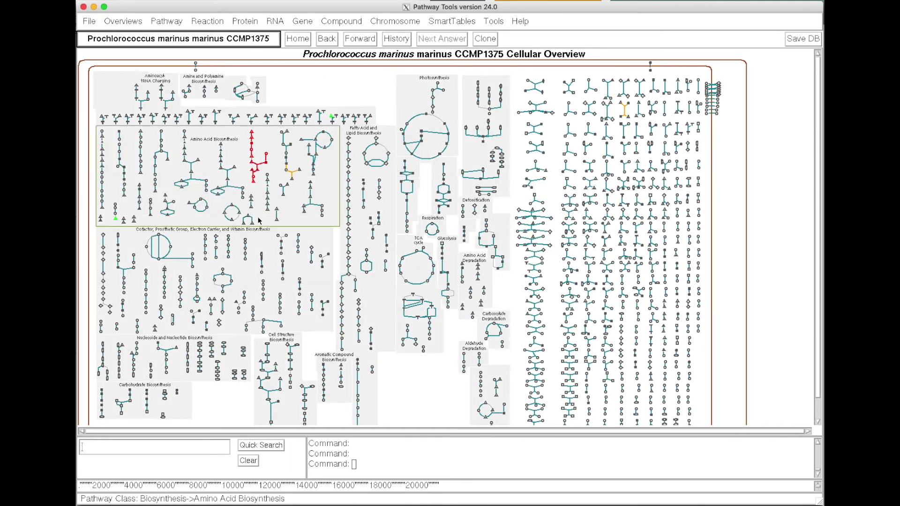
right_click(253, 185)
mouse_move(274, 203)
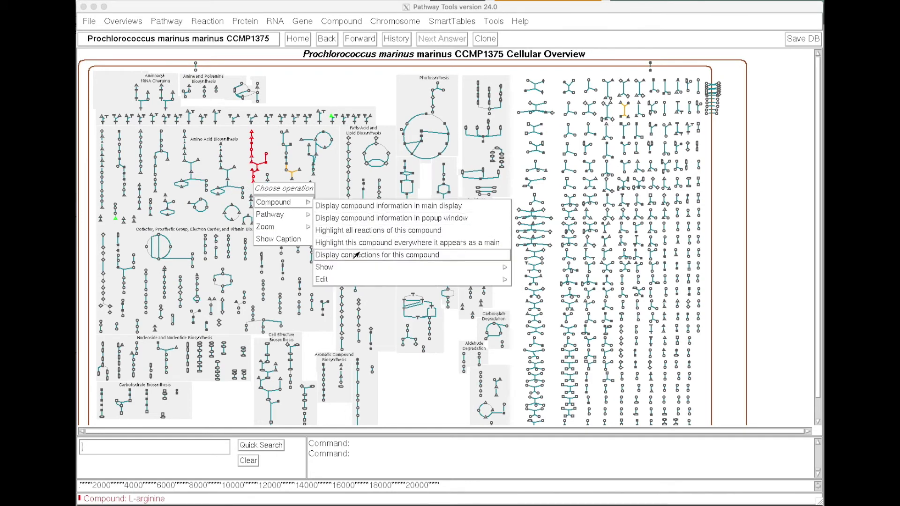
left_click(355, 259)
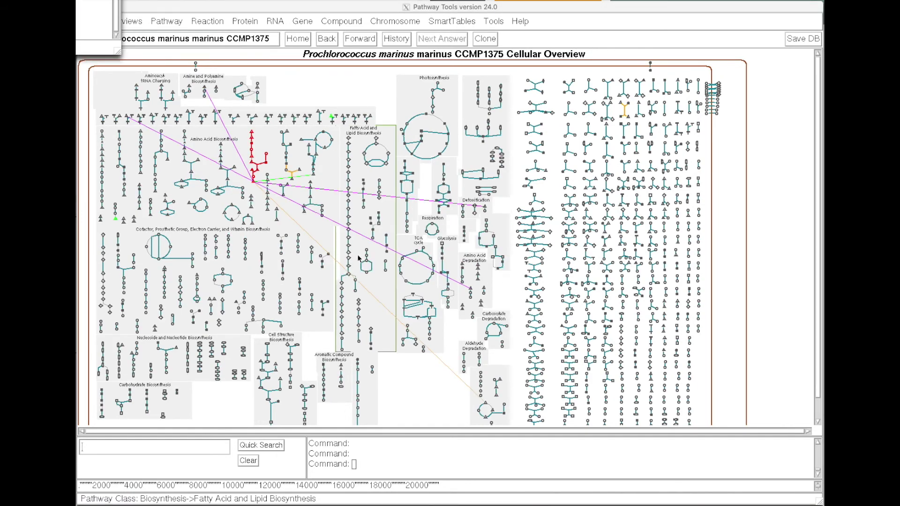
left_click_drag(767, 124, 760, 91)
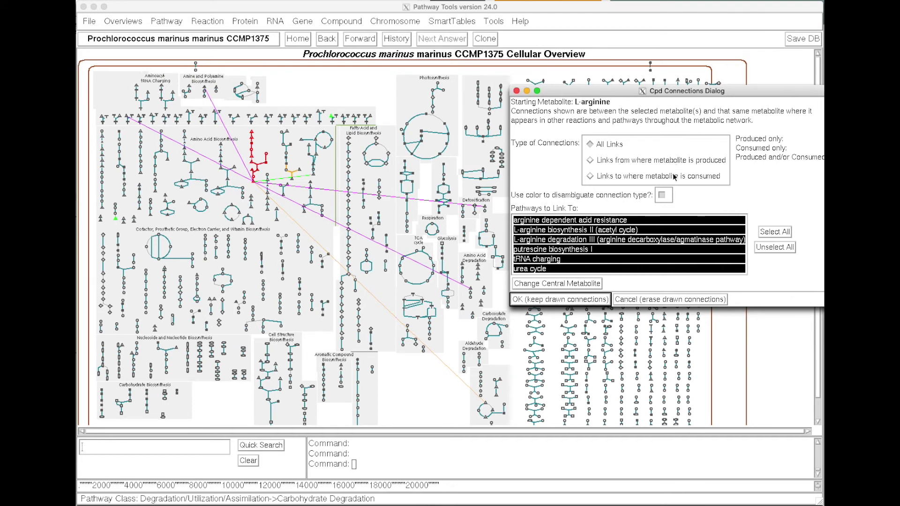
left_click(666, 300)
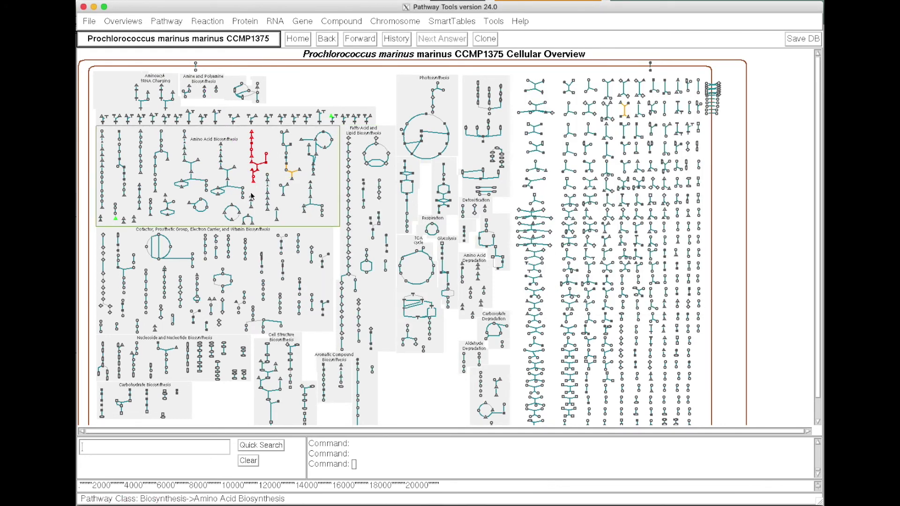
- Zoom the Cellular Overview to 200% from a reaction node's menu so compound names show
right_click(116, 212)
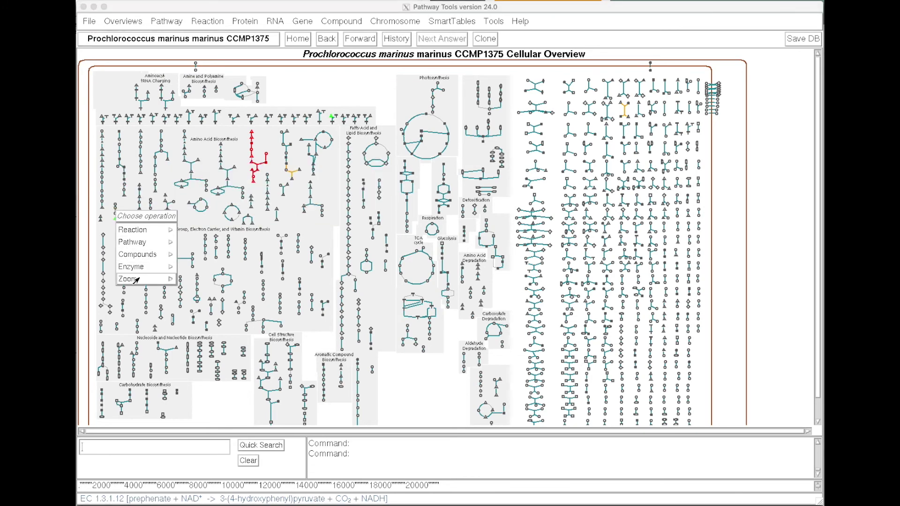
mouse_move(128, 278)
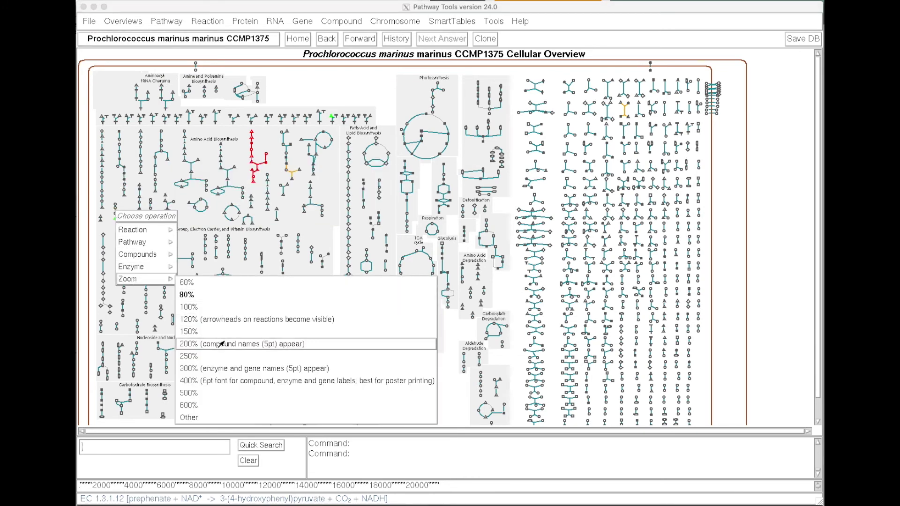
left_click(220, 344)
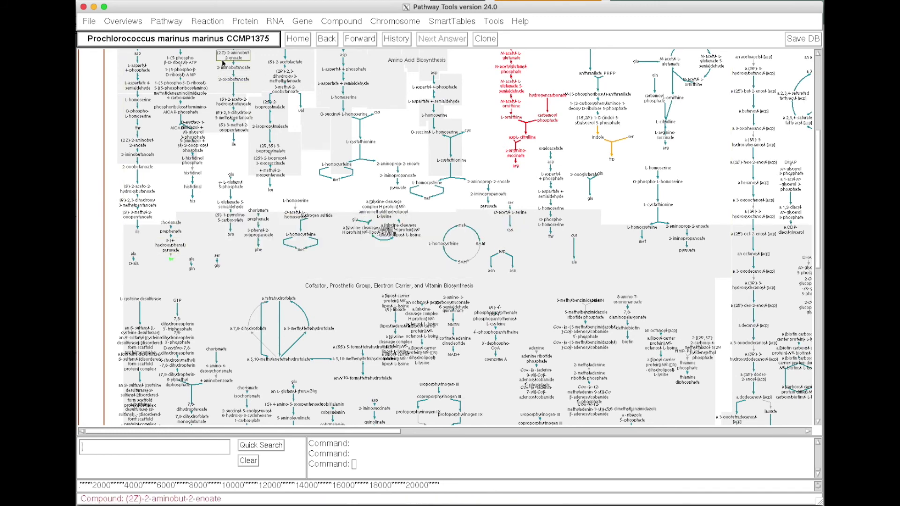
left_click(207, 22)
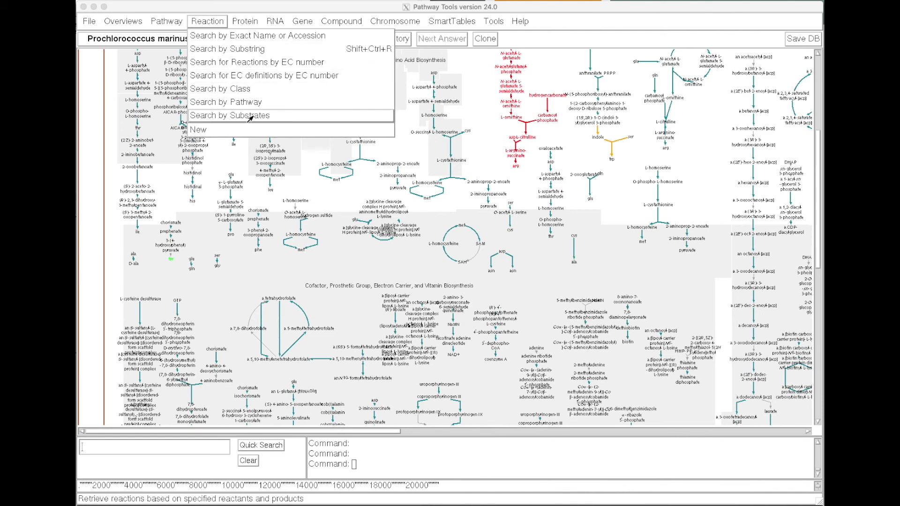
- Set up a reaction search by substrates with UDP and UTP as the compounds
left_click(250, 116)
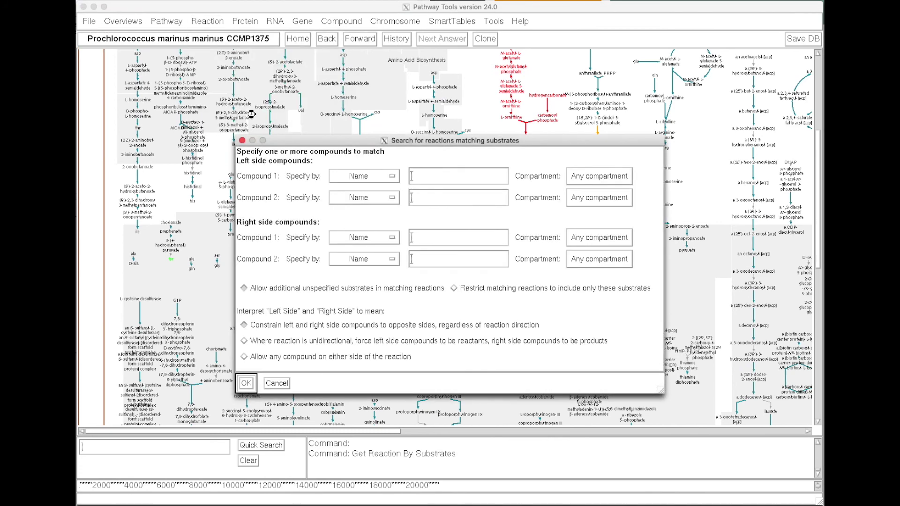
left_click(446, 183)
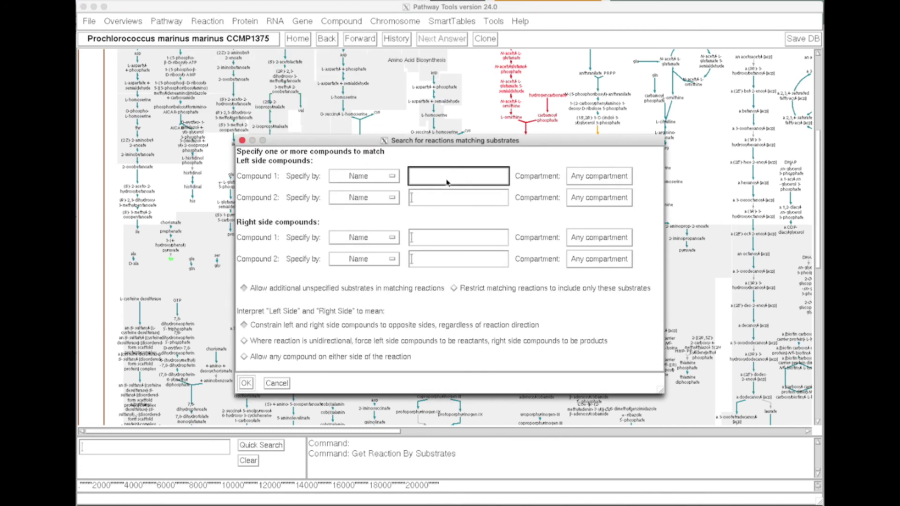
type("udp")
left_click(445, 237)
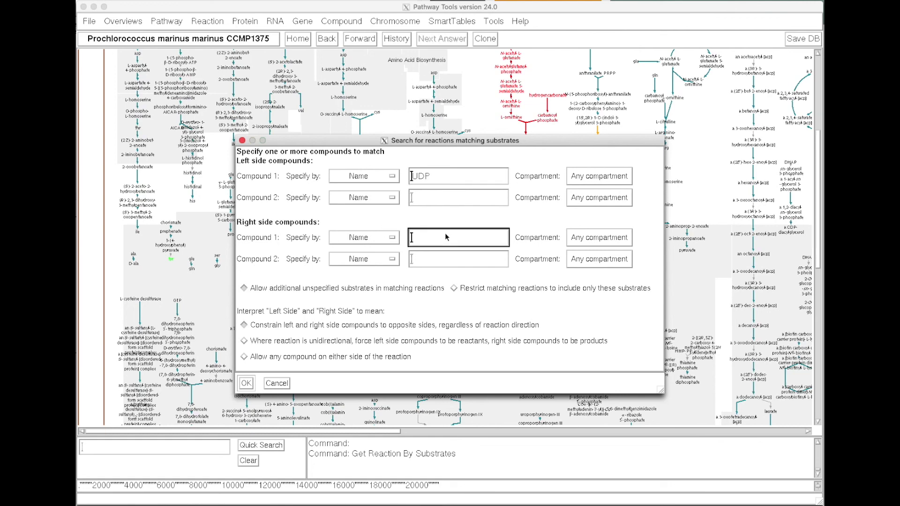
type("utp")
- Find reaction 3.6.1.15, open UTP and CTP dephosphorylation I, then the 4-aminobenzoate biosynthesis page
left_click(246, 383)
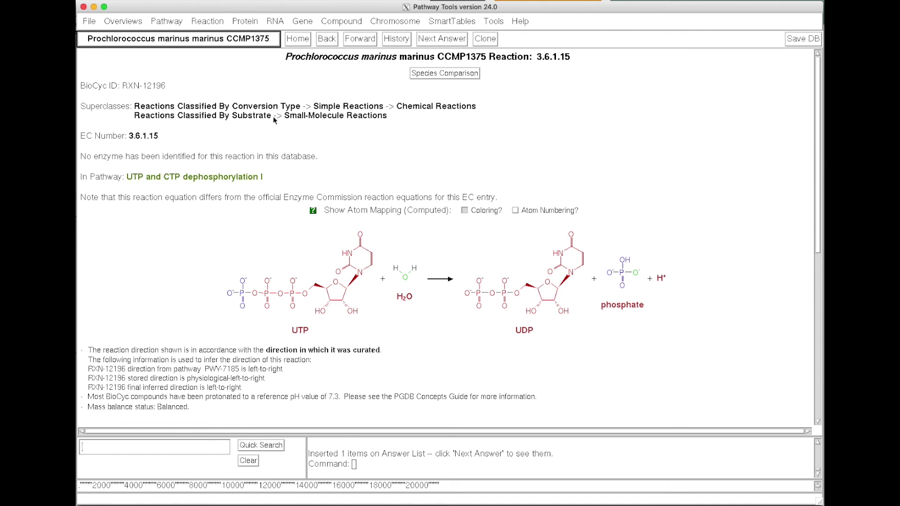
left_click(225, 177)
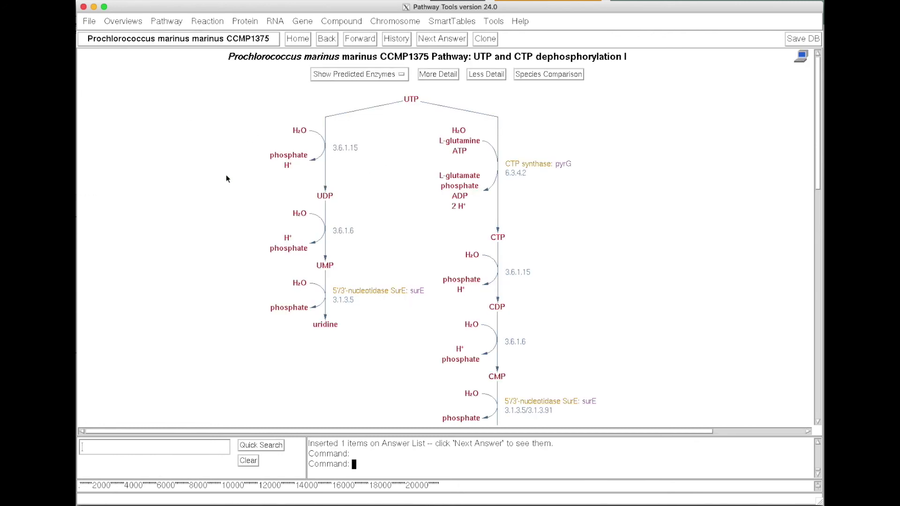
left_click(442, 39)
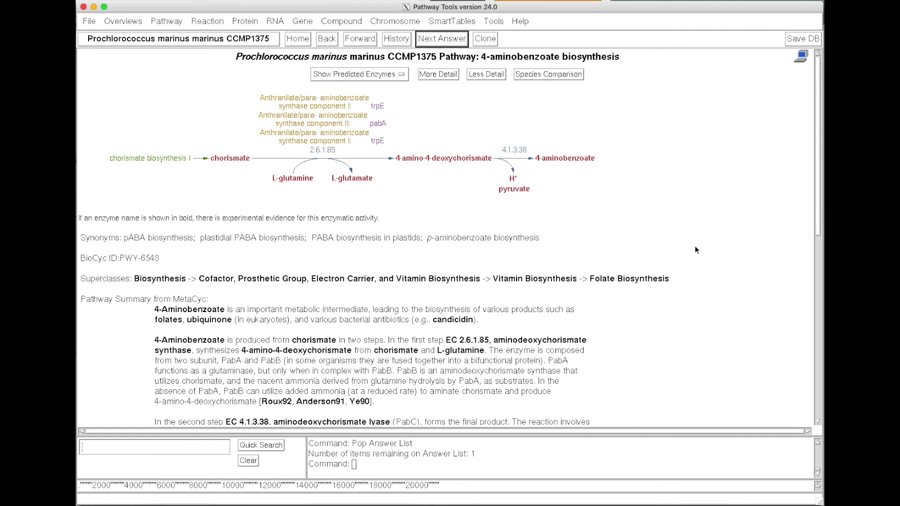